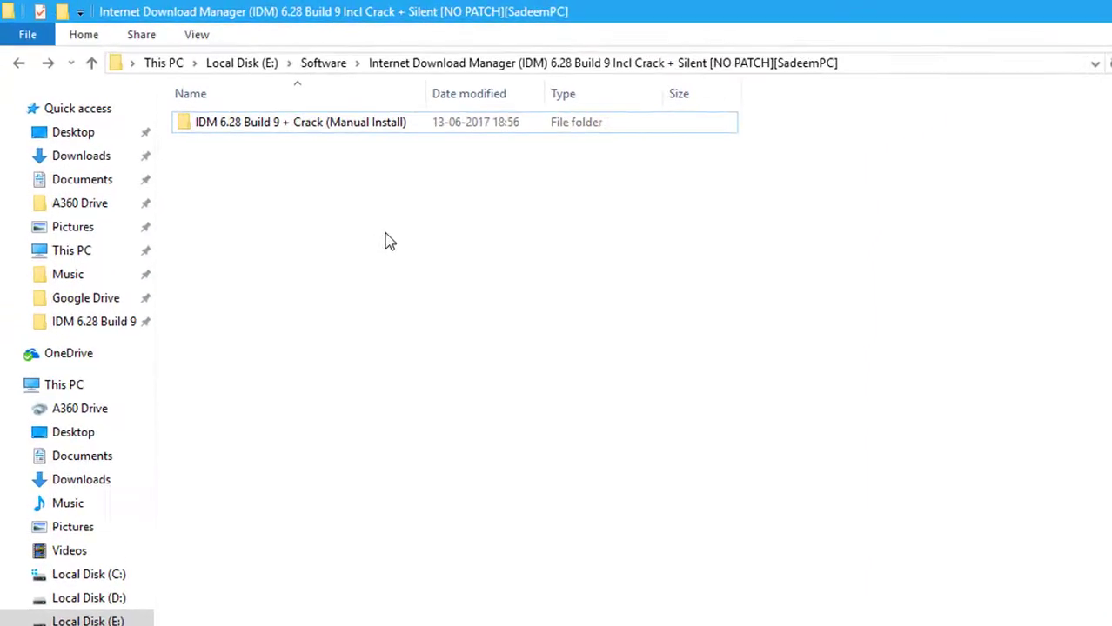
Open the 'IDM 6.28 Build 9 + Crack (Manual Install)' folder and run the idman628b9 installer.
left_click(228, 108)
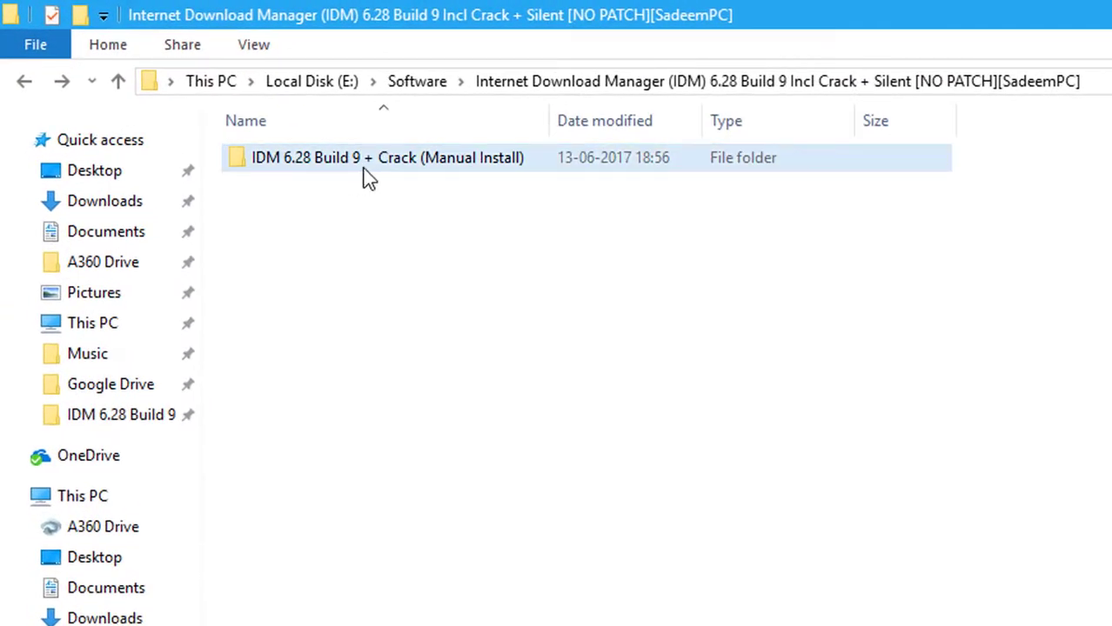
double_click(454, 168)
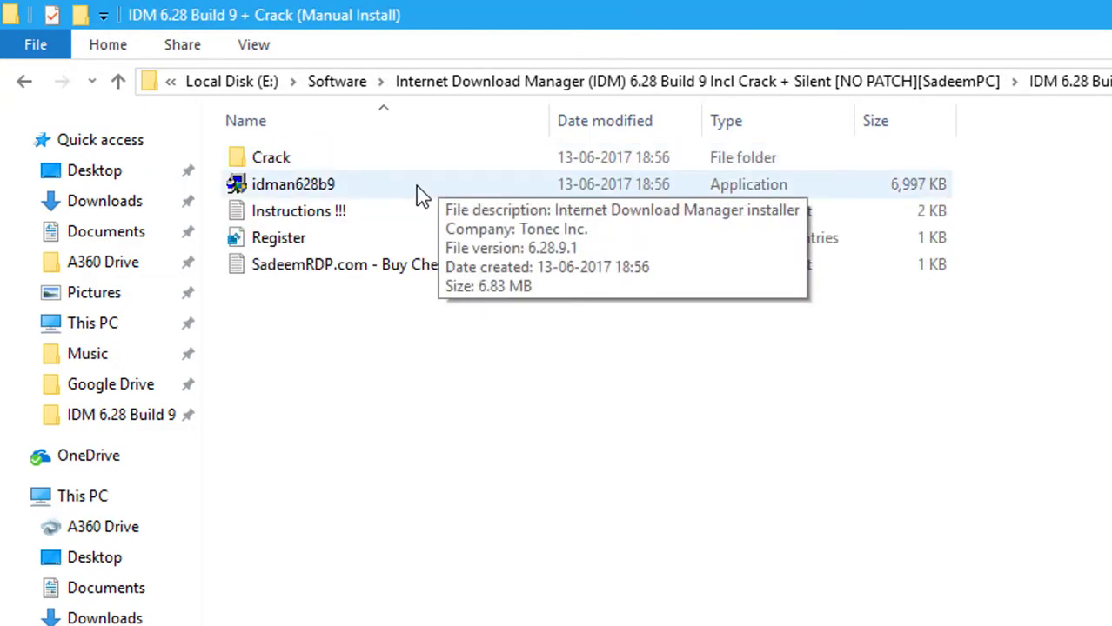
left_click(416, 186)
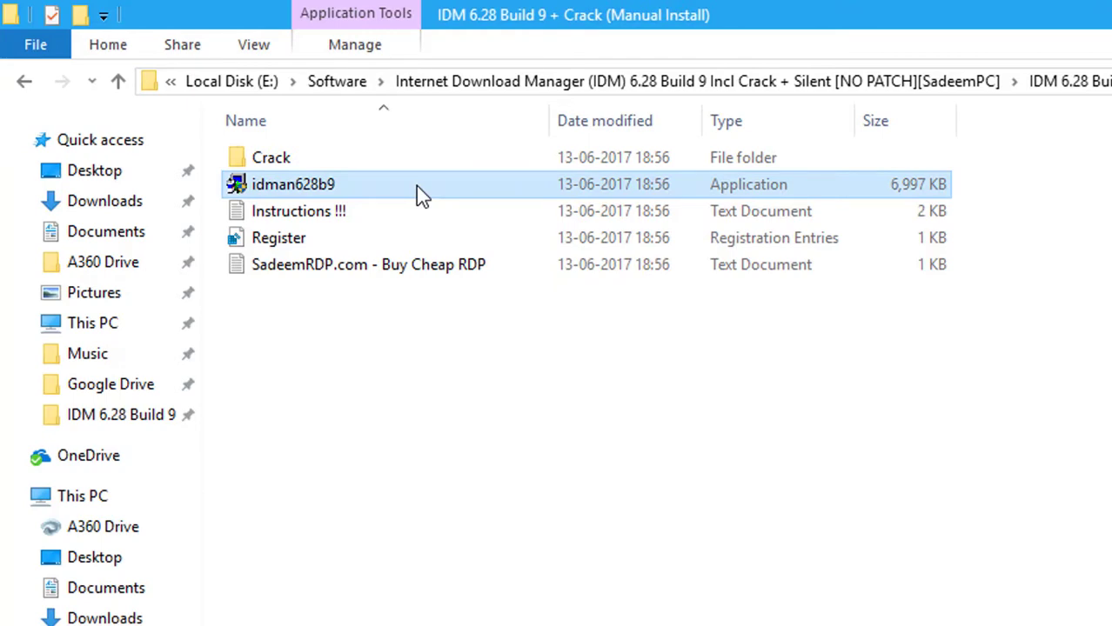
double_click(416, 185)
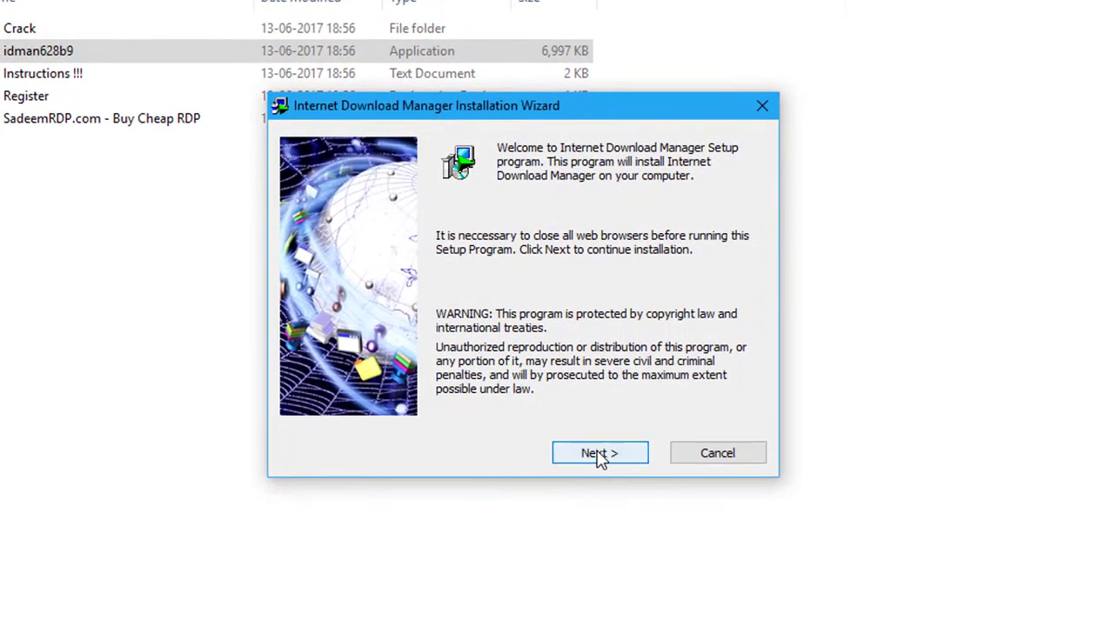
Accept the license and install IDM to C:\Program Files (x86)\Internet Download Manager, then finish the wizard.
left_click(600, 456)
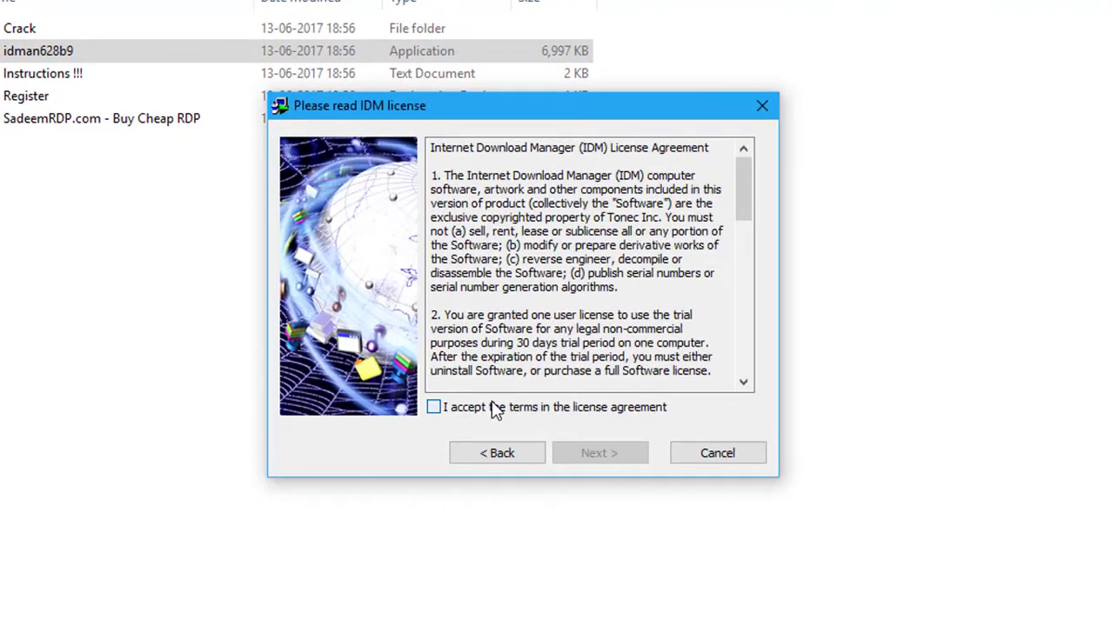
left_click(494, 408)
left_click(599, 454)
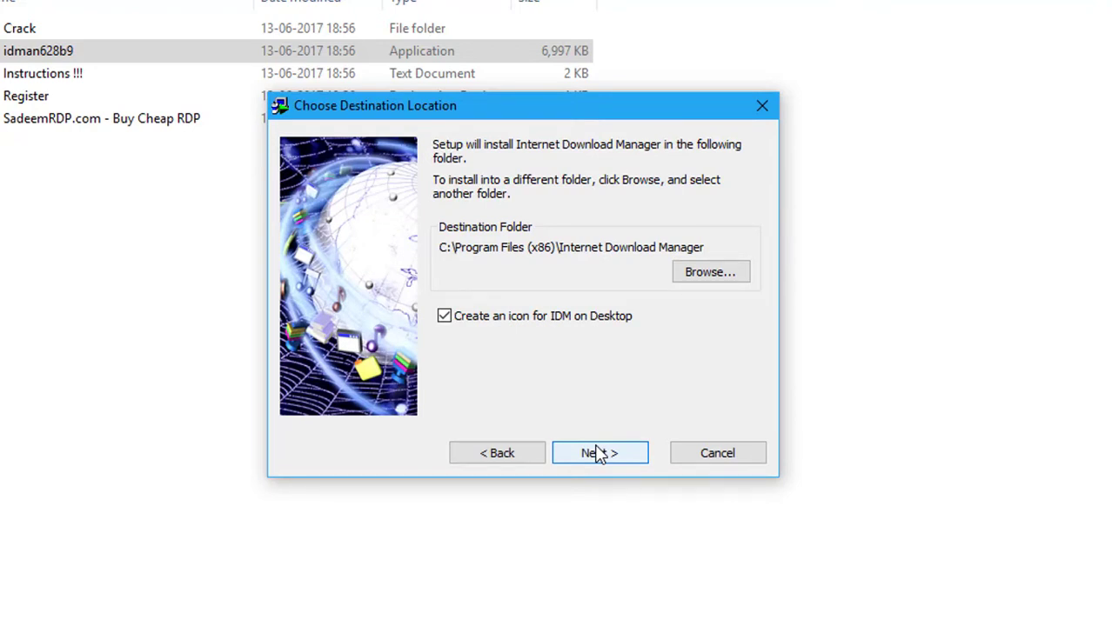
left_click(599, 456)
left_click(596, 448)
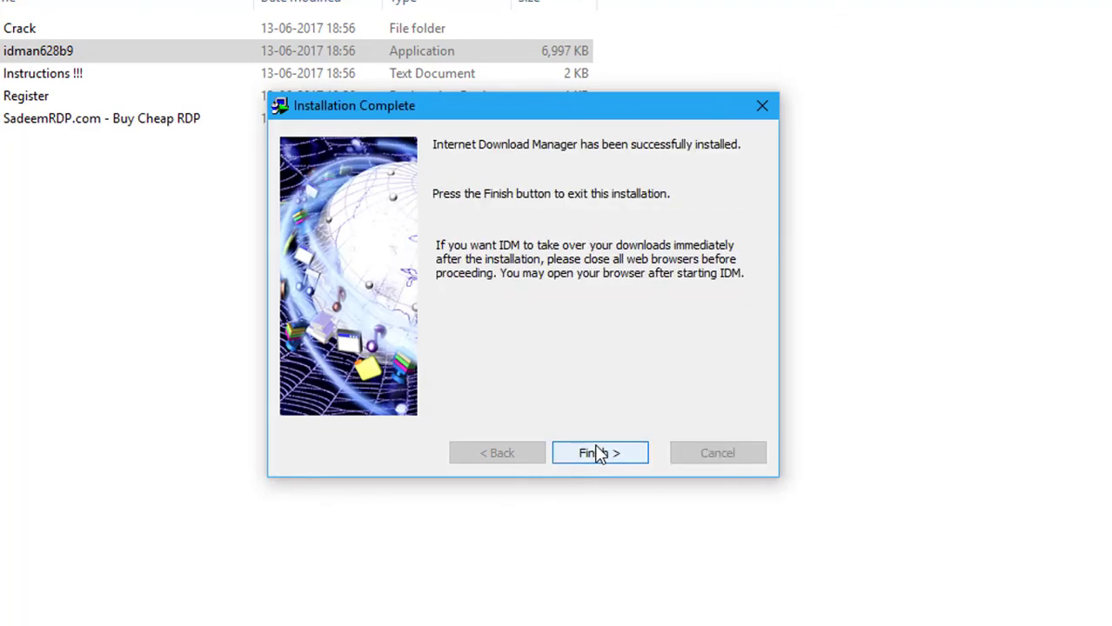
left_click(598, 451)
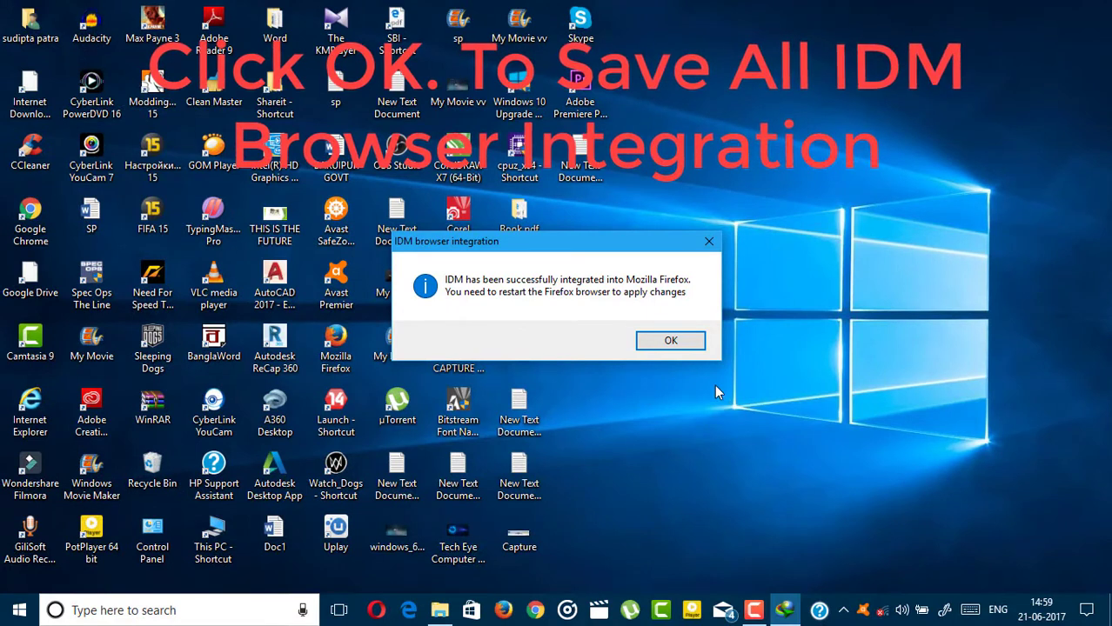
Acknowledge the IDM Firefox integration message and the follow-up IDM note.
left_click(682, 347)
left_click(701, 347)
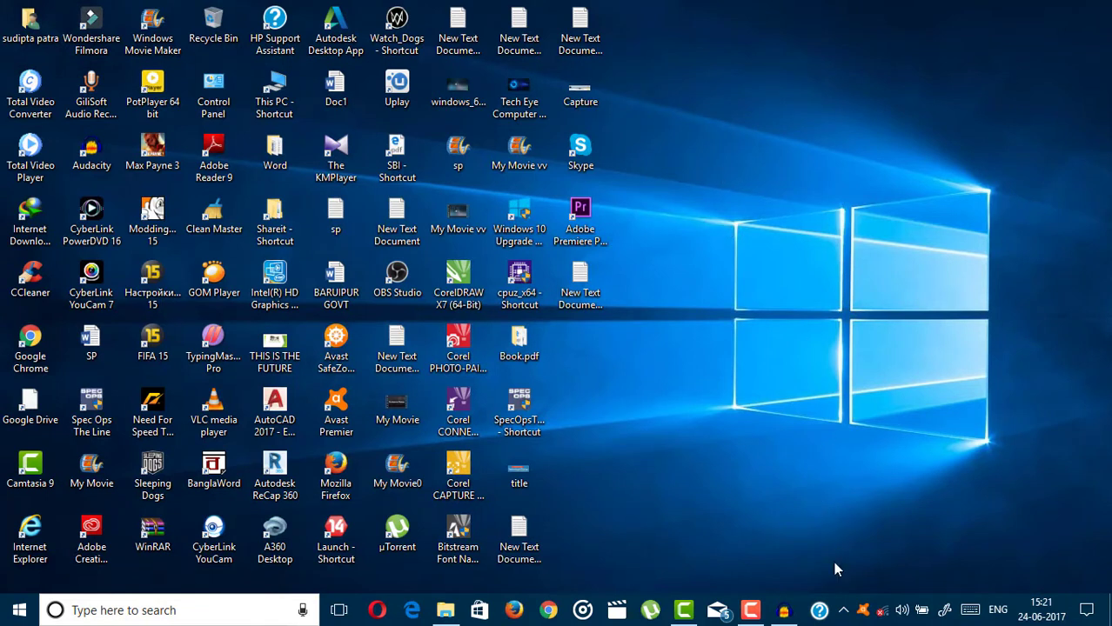
Exit f.lux from the tray, refresh the desktop, and open the IDM 6.28 Build 11 Registered folder.
left_click(846, 613)
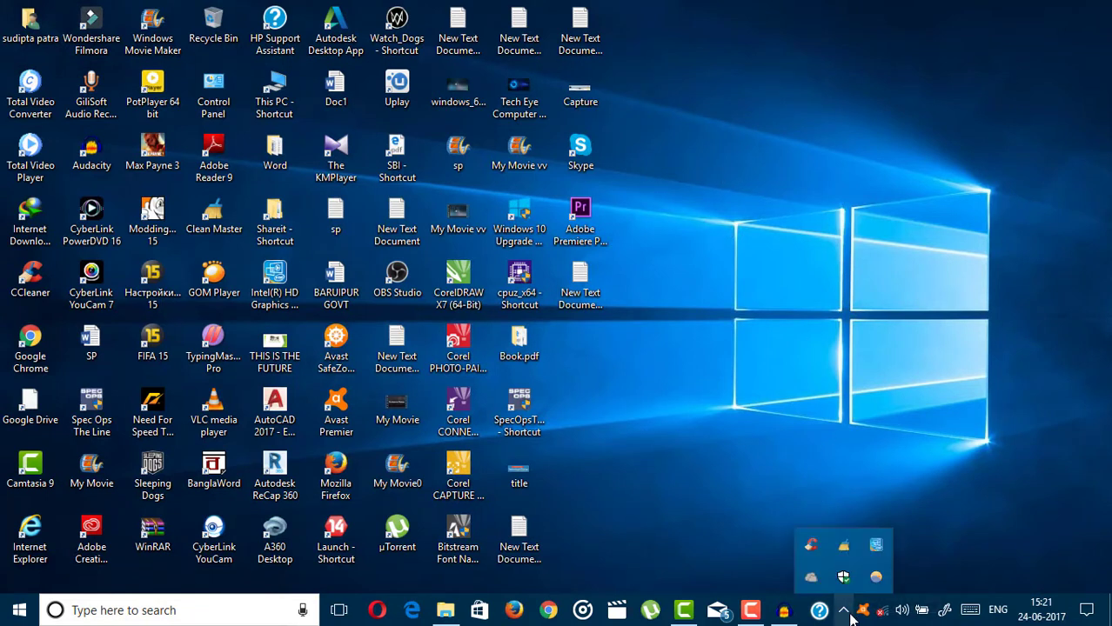
right_click(878, 577)
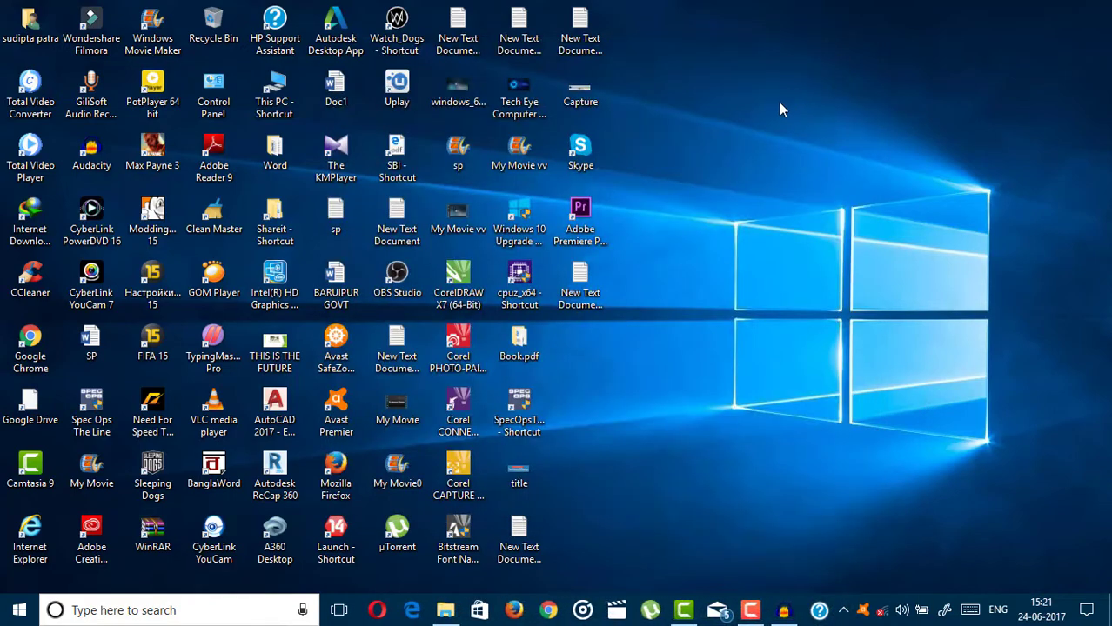
right_click(778, 102)
left_click(809, 150)
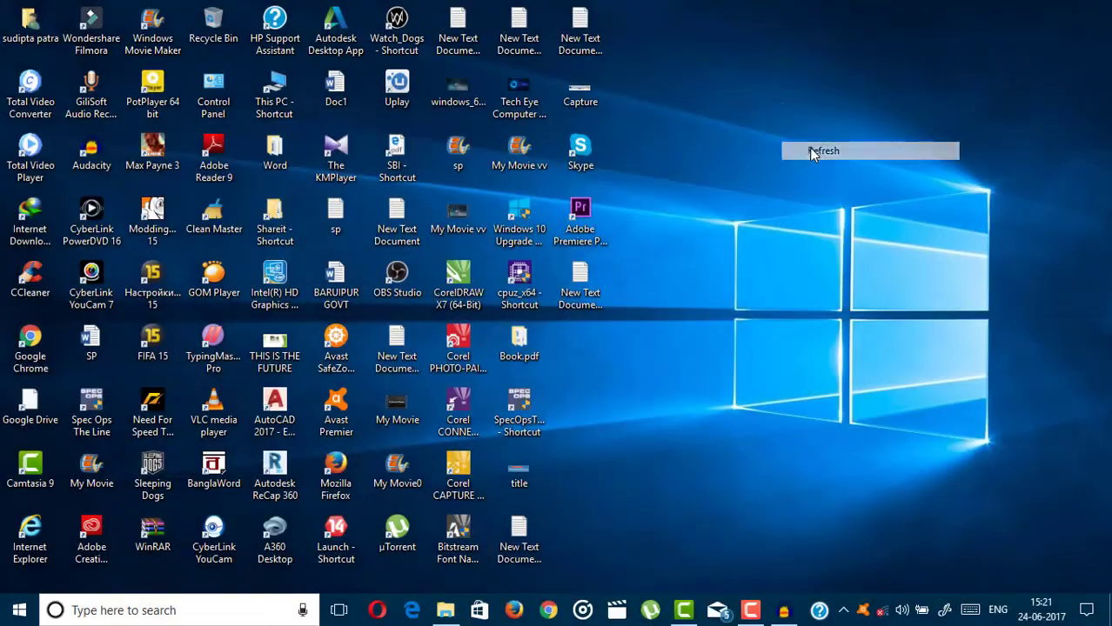
left_click(456, 613)
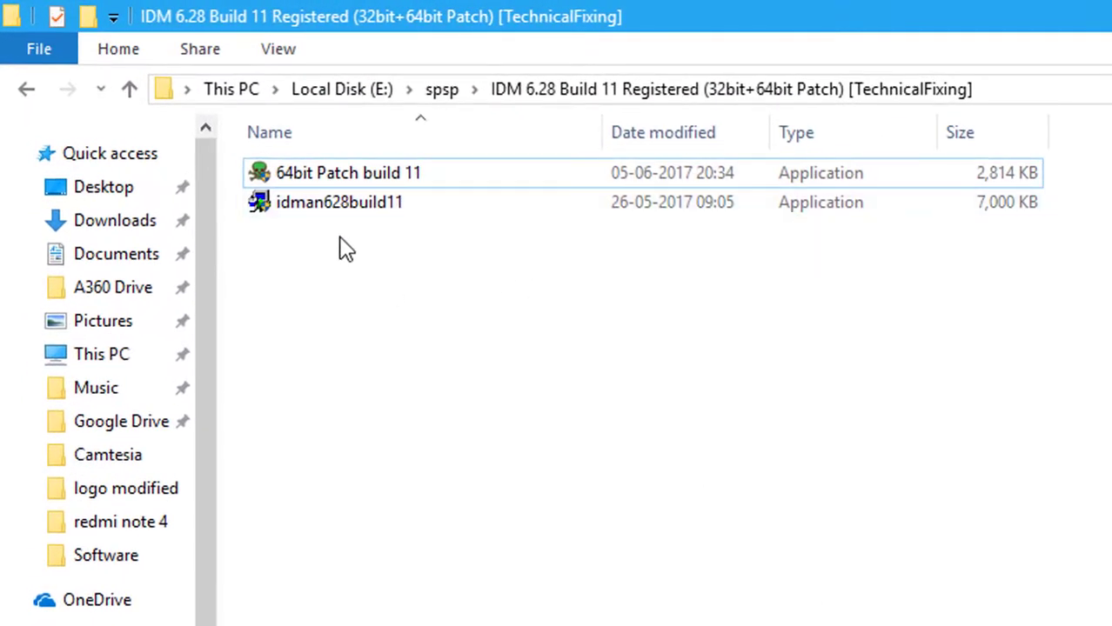
Select and run the '64bit Patch build 11' patcher from the Build 11 Registered folder.
left_click(379, 179)
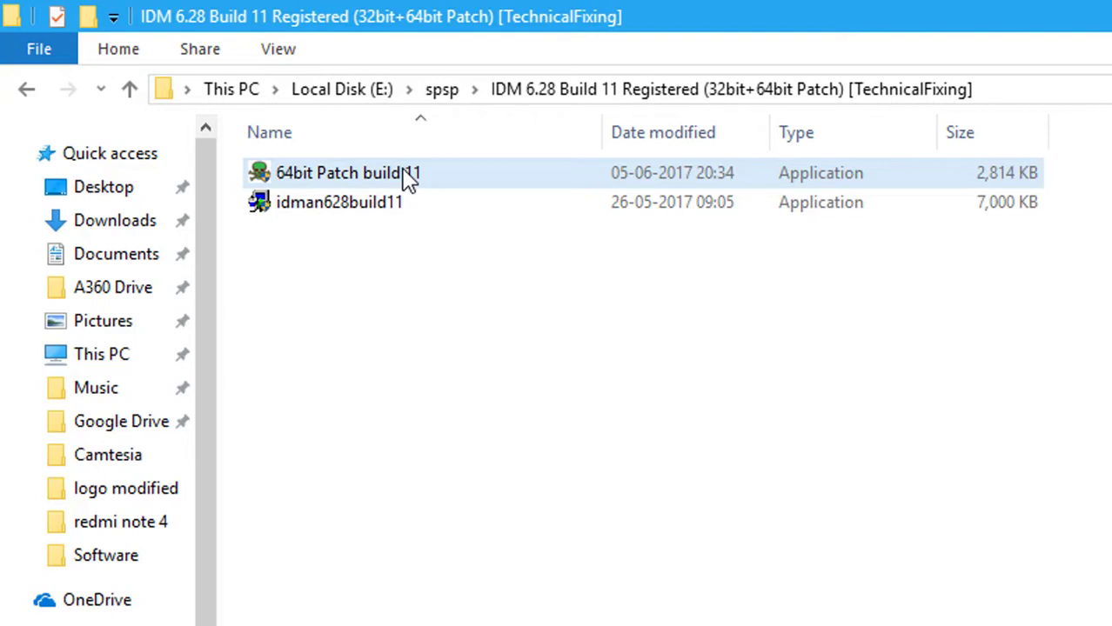
left_click(409, 179)
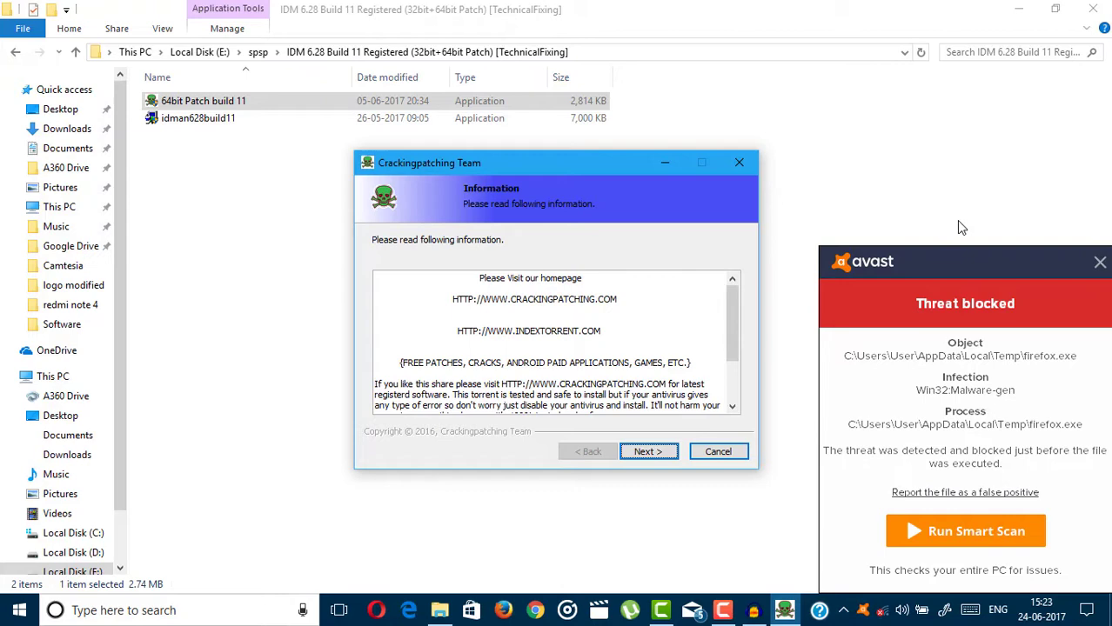
Dismiss the Avast threat-blocked and information popups and reposition the patch setup window.
left_click(1100, 263)
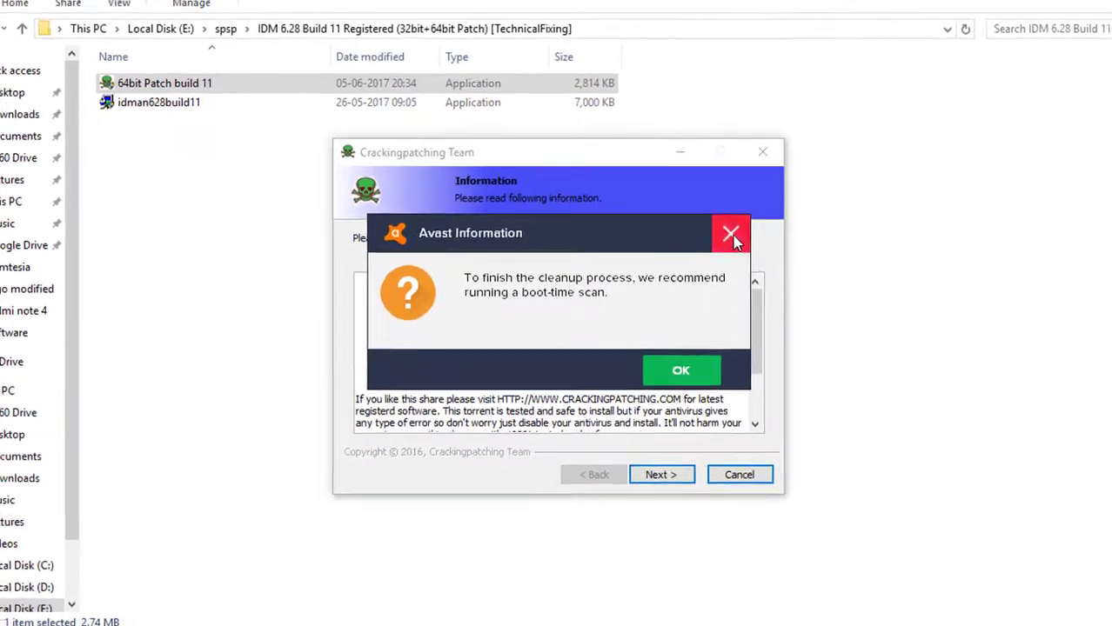
left_click(731, 237)
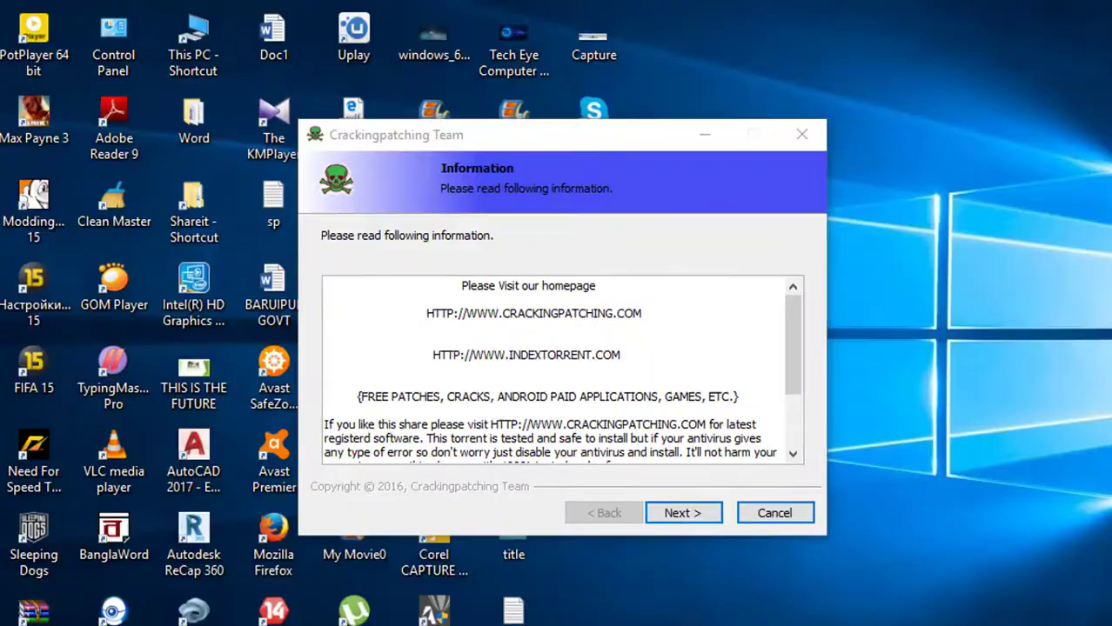
left_click_drag(574, 111, 595, 73)
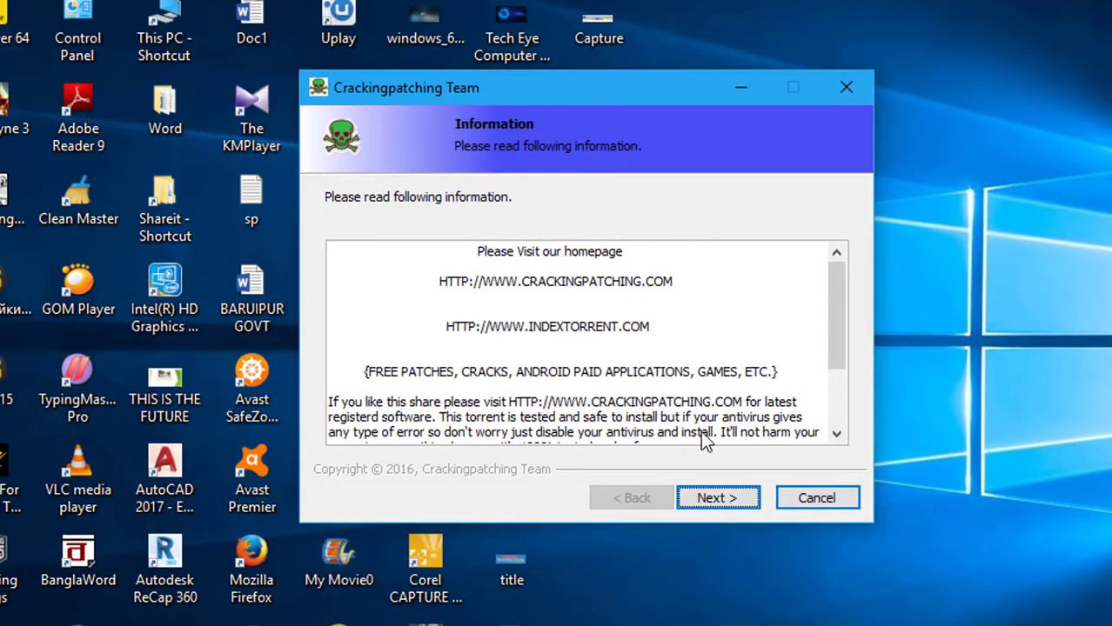
Install IDM Patch 6.28 into the Internet Download Manager folder and close the finished wizard.
left_click(731, 505)
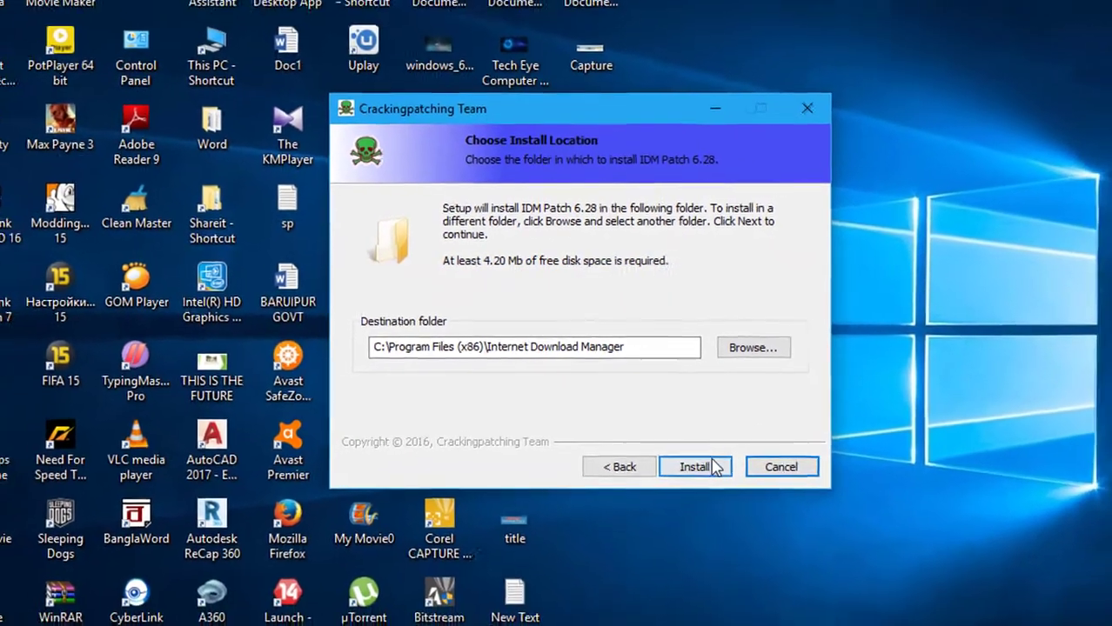
left_click(717, 500)
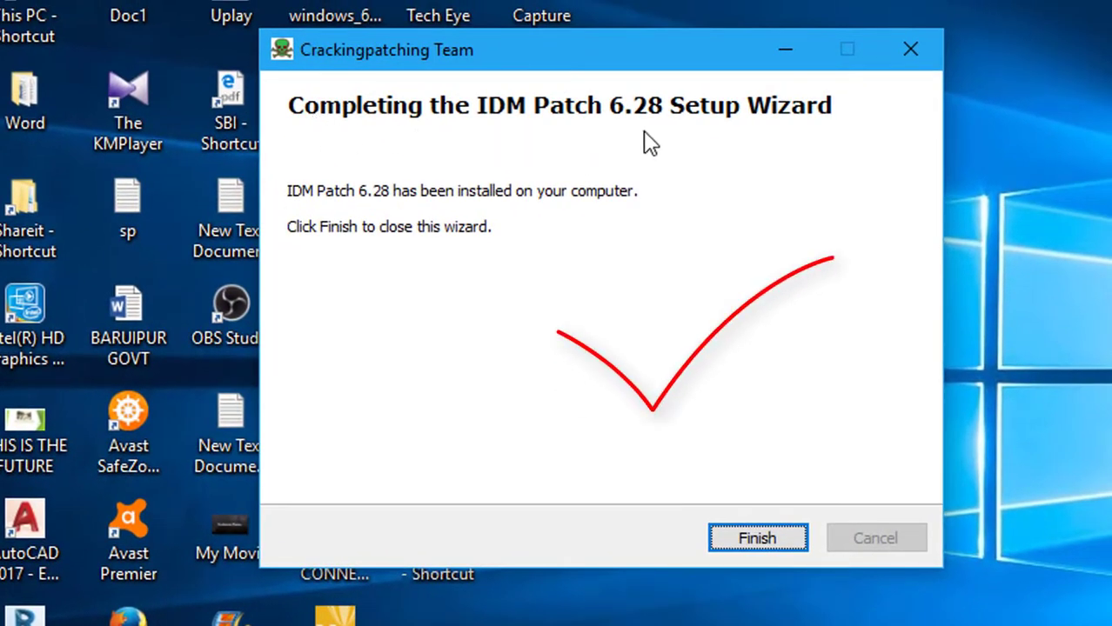
left_click(757, 538)
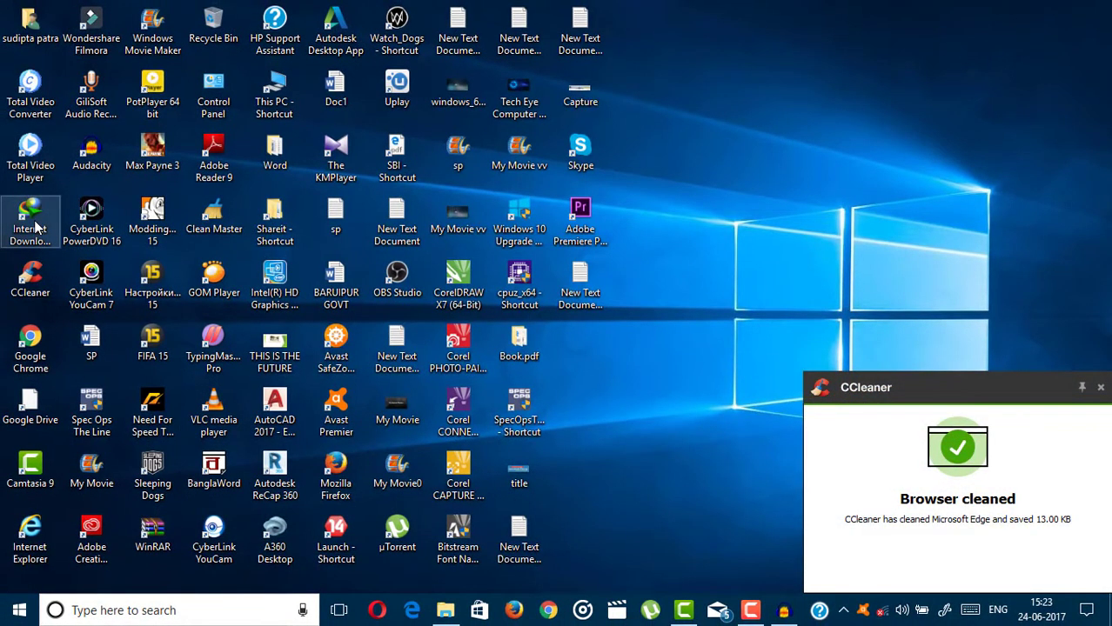
Launch Internet Download Manager 6.28 from its desktop shortcut.
left_click(35, 224)
double_click(36, 224)
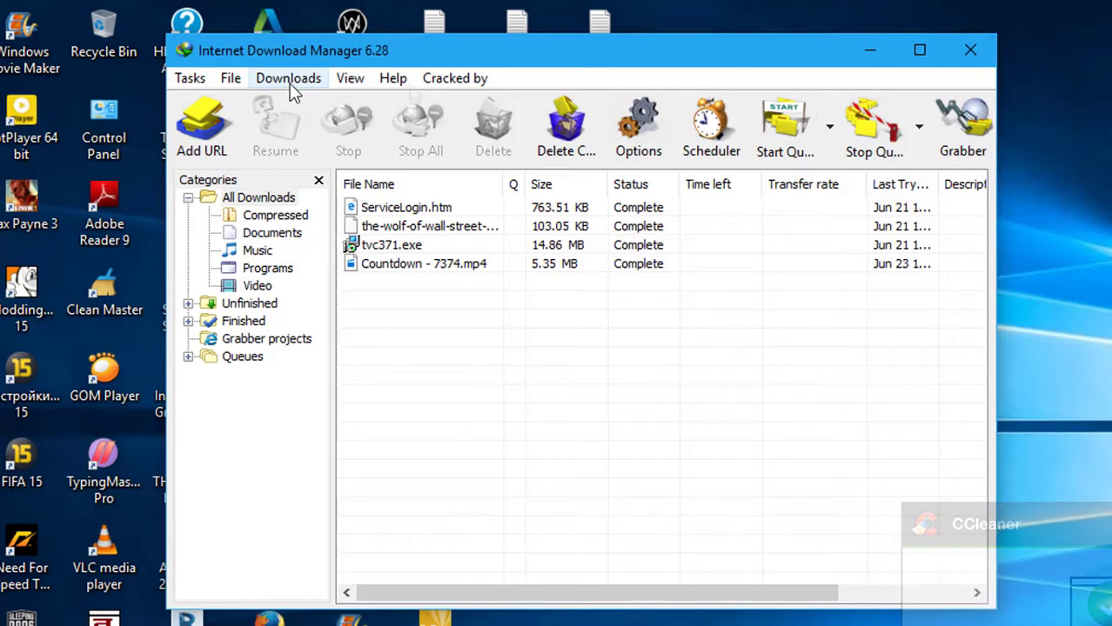
left_click(398, 78)
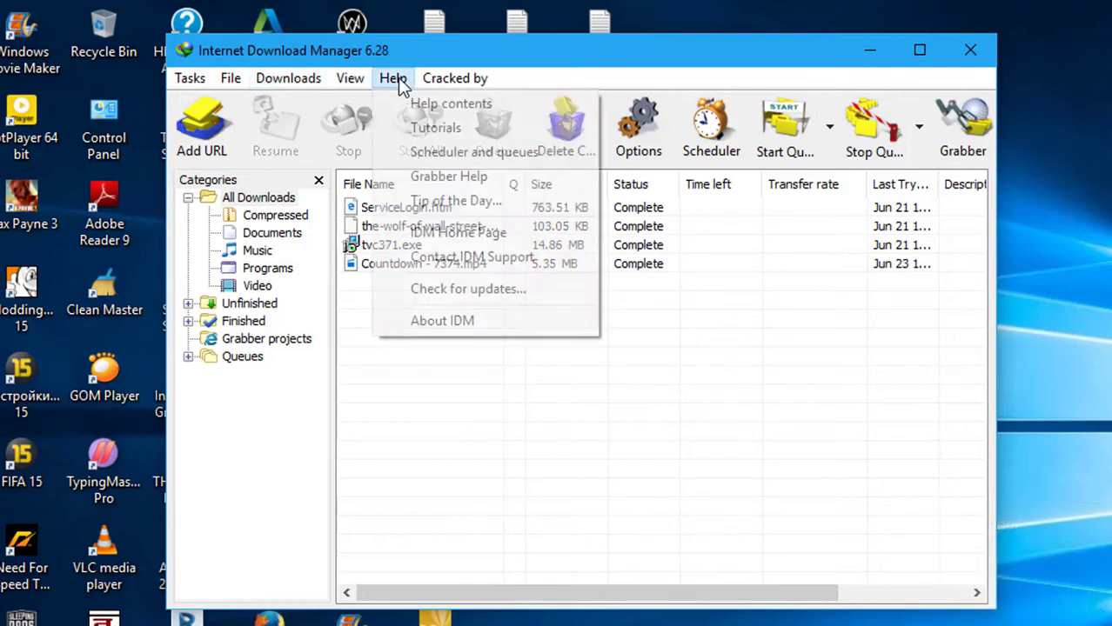
left_click(436, 321)
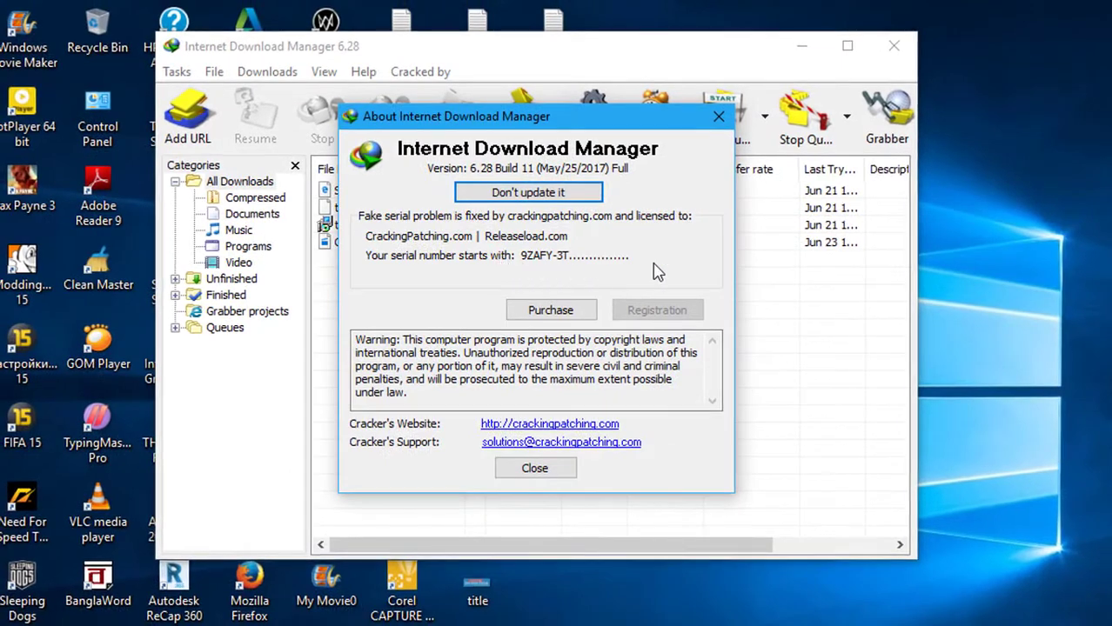
key("Escape")
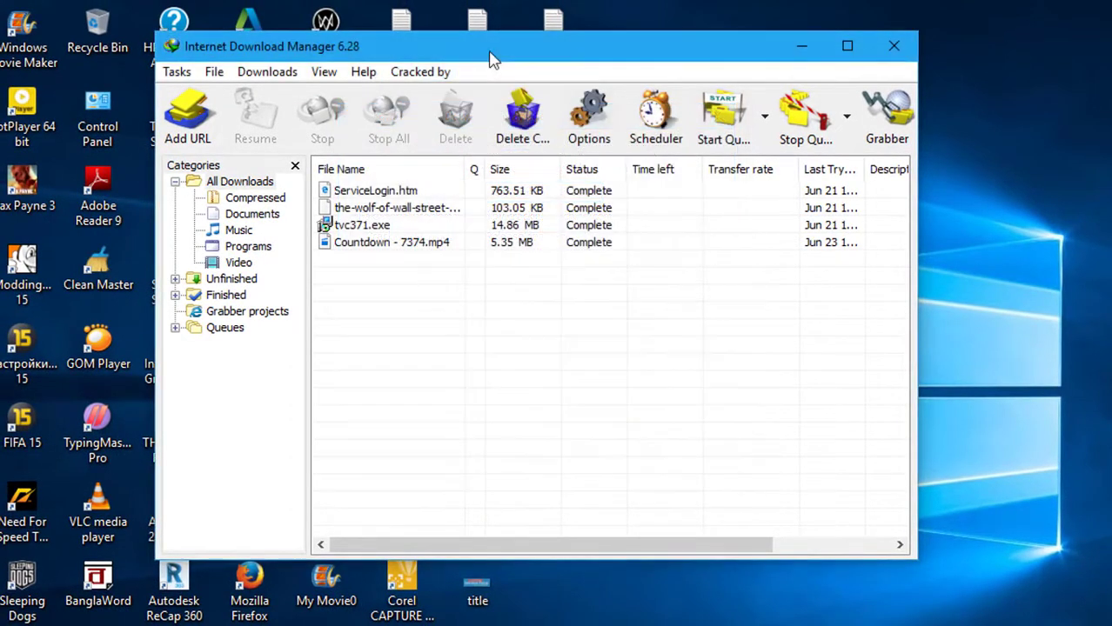
left_click(415, 77)
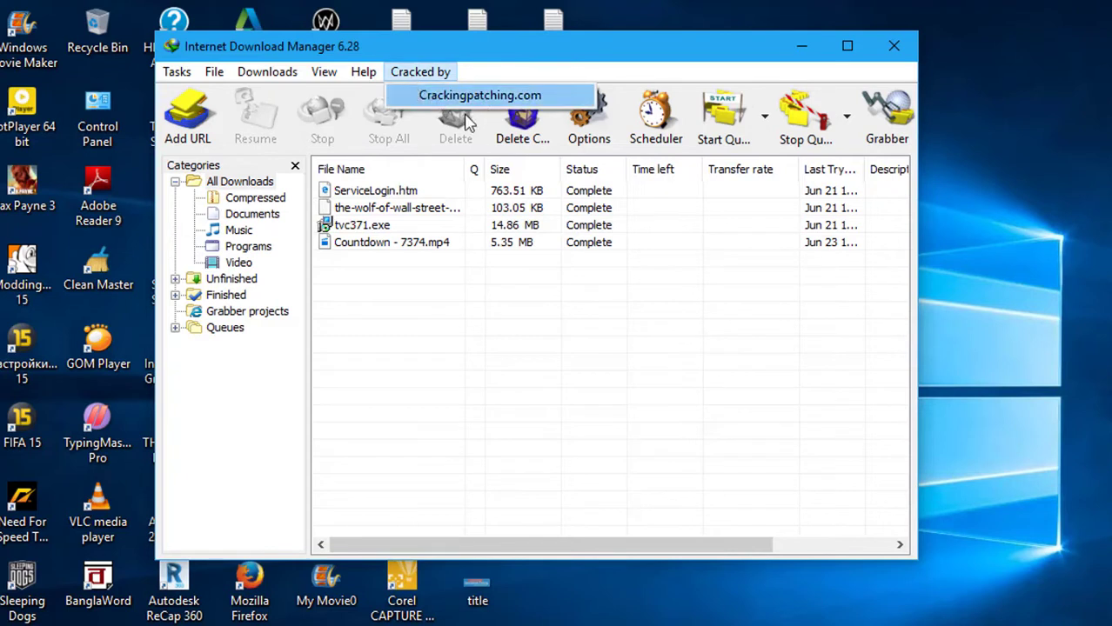
left_click(491, 41)
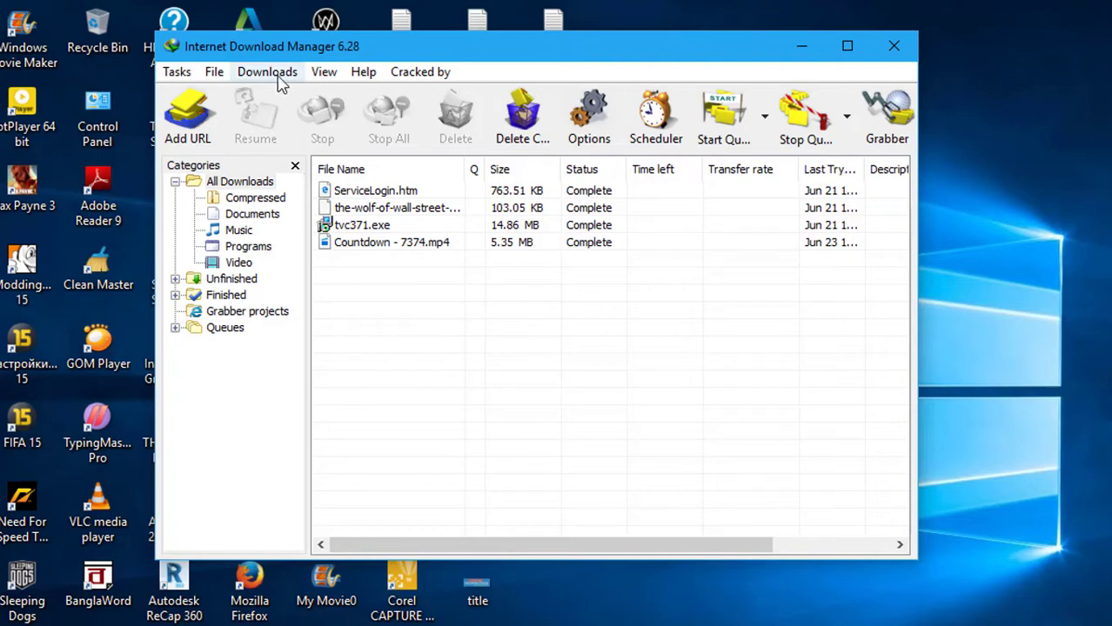
left_click(360, 75)
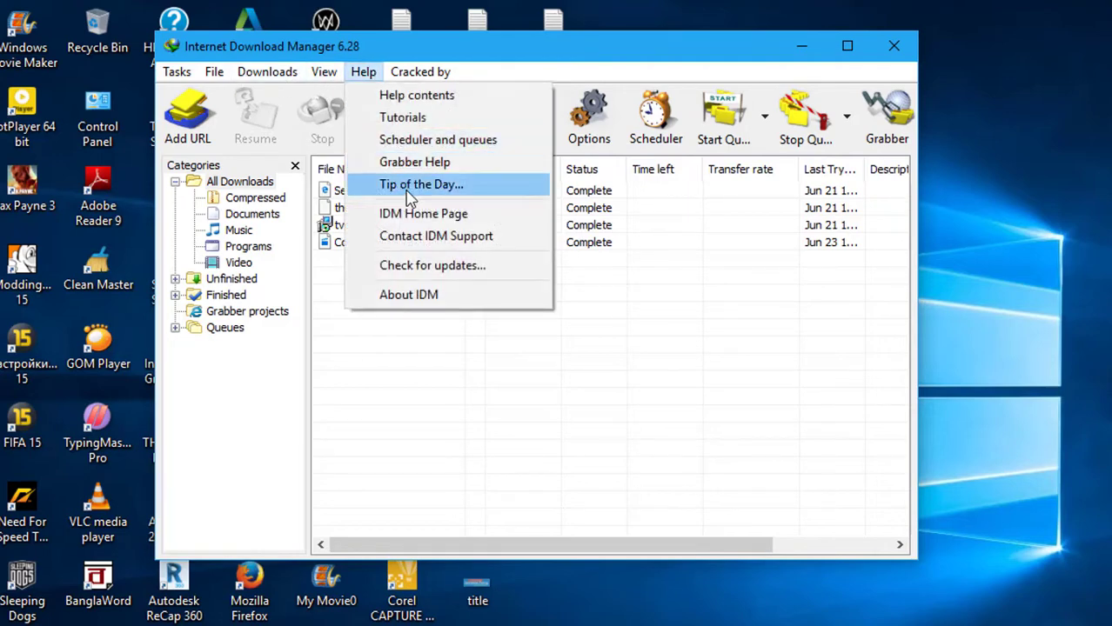
left_click(409, 295)
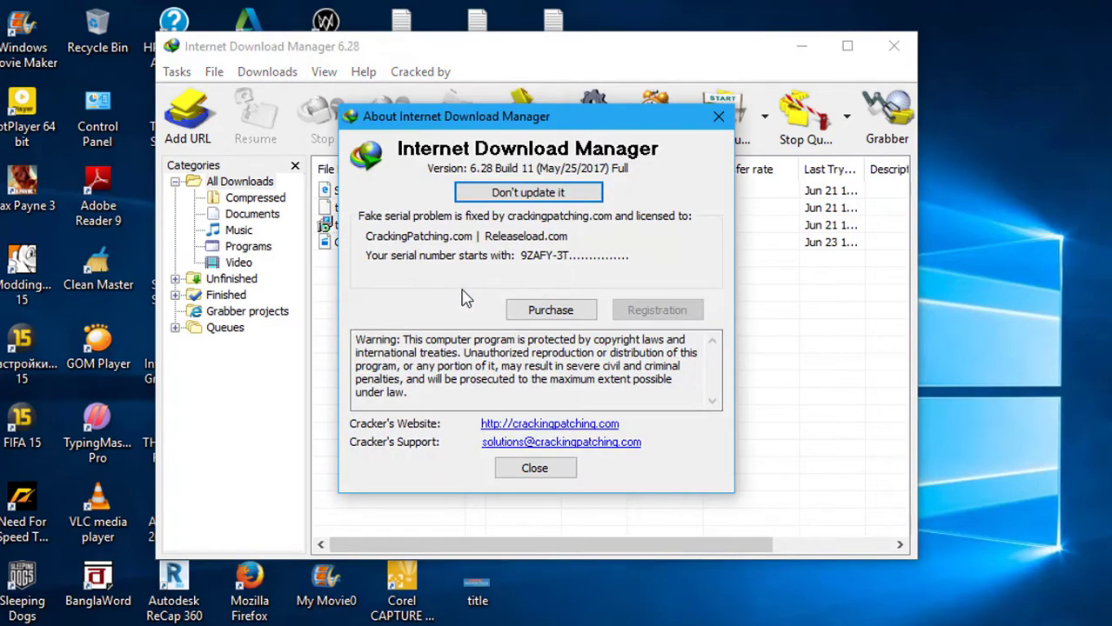
left_click(539, 470)
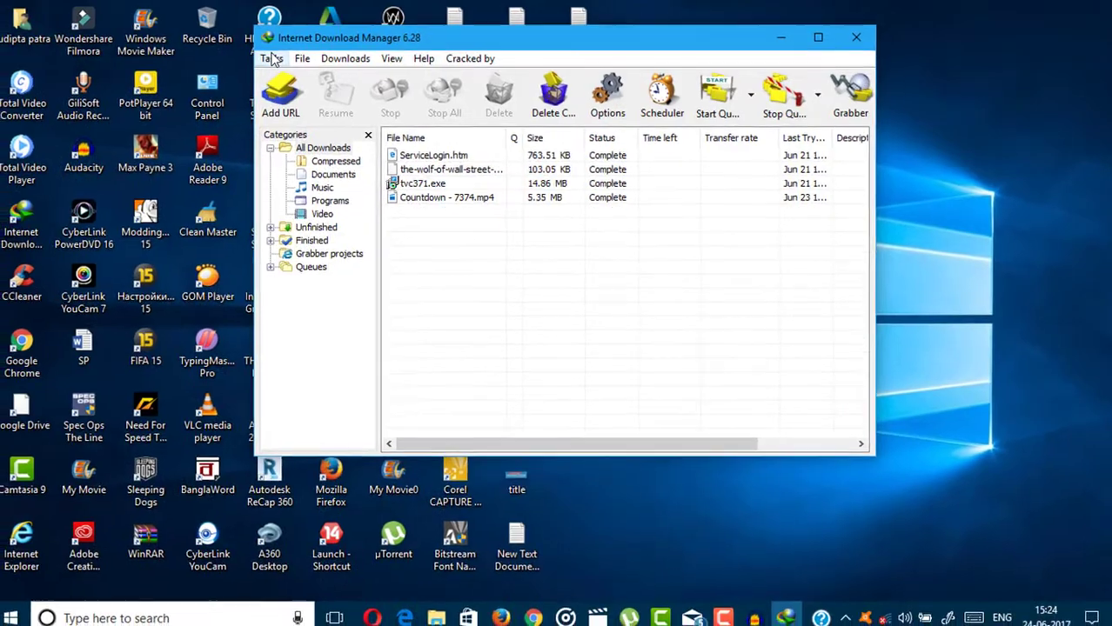
left_click(275, 60)
Quit Internet Download Manager through Tasks > Exit.
left_click(300, 218)
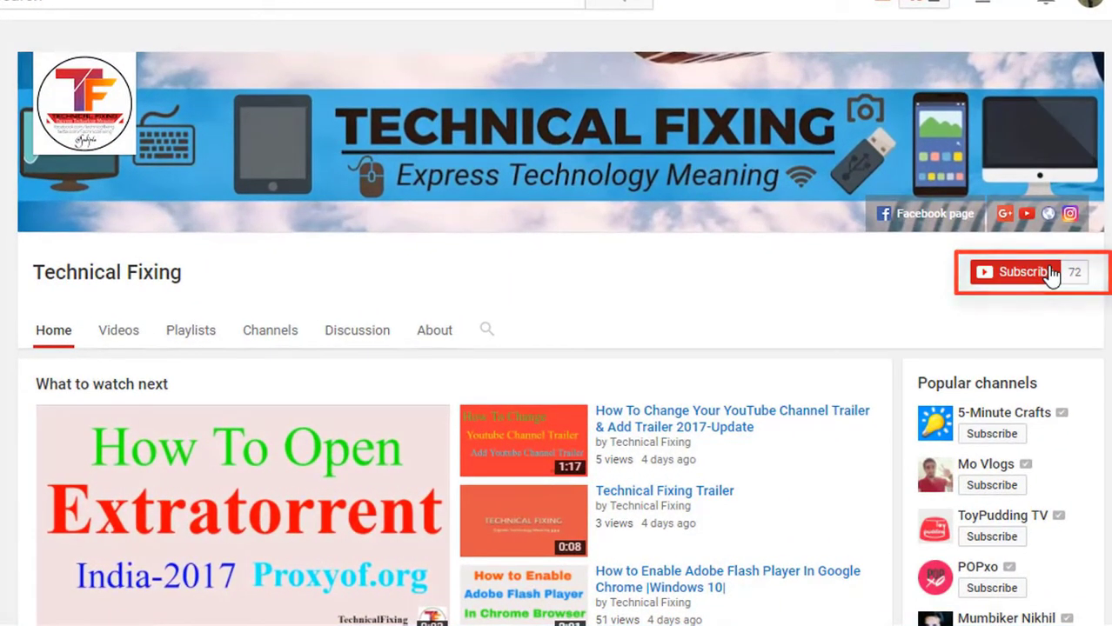
Subscribe to the Technical Fixing channel and open its bell notification settings.
left_click(1051, 273)
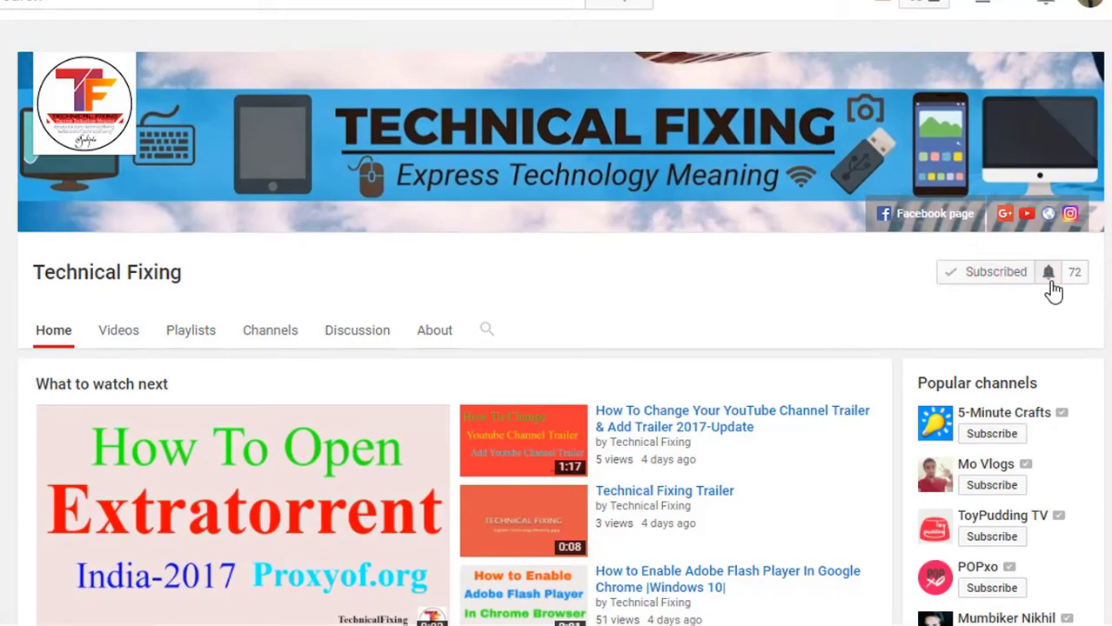
left_click(1049, 275)
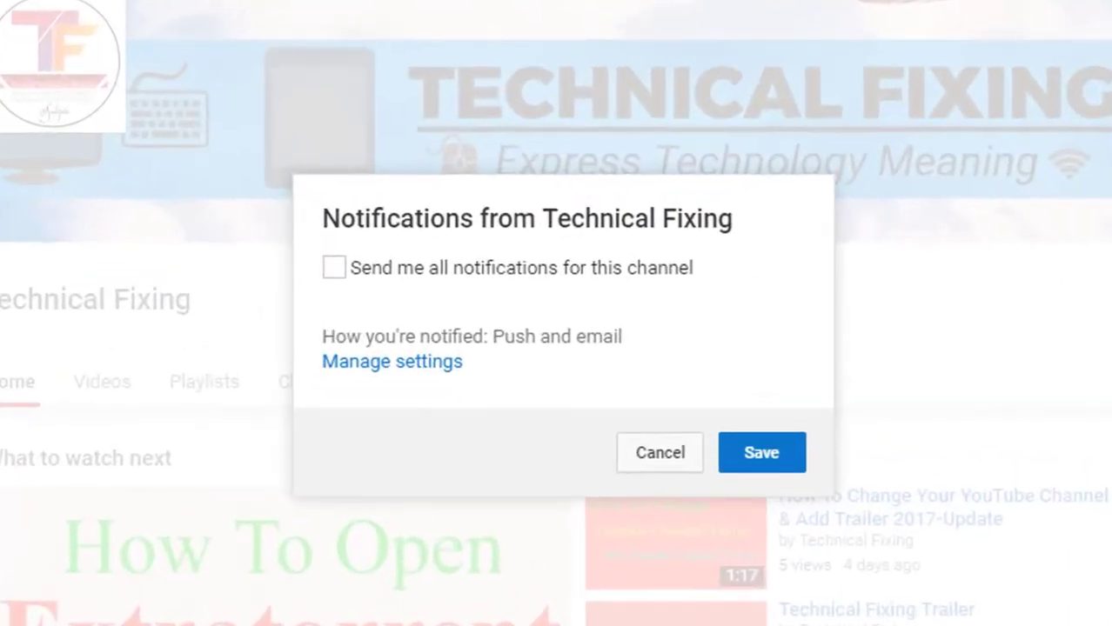